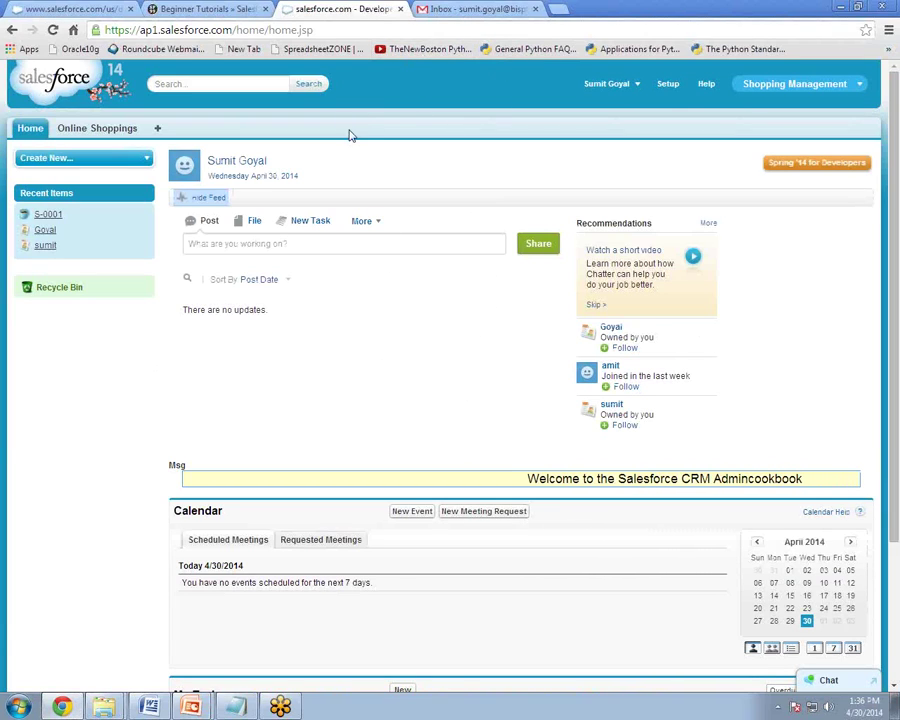
Step: Go to Setup > Build > Customize > Home > Custom Links, where the existing Meeting link is listed
left_click(667, 86)
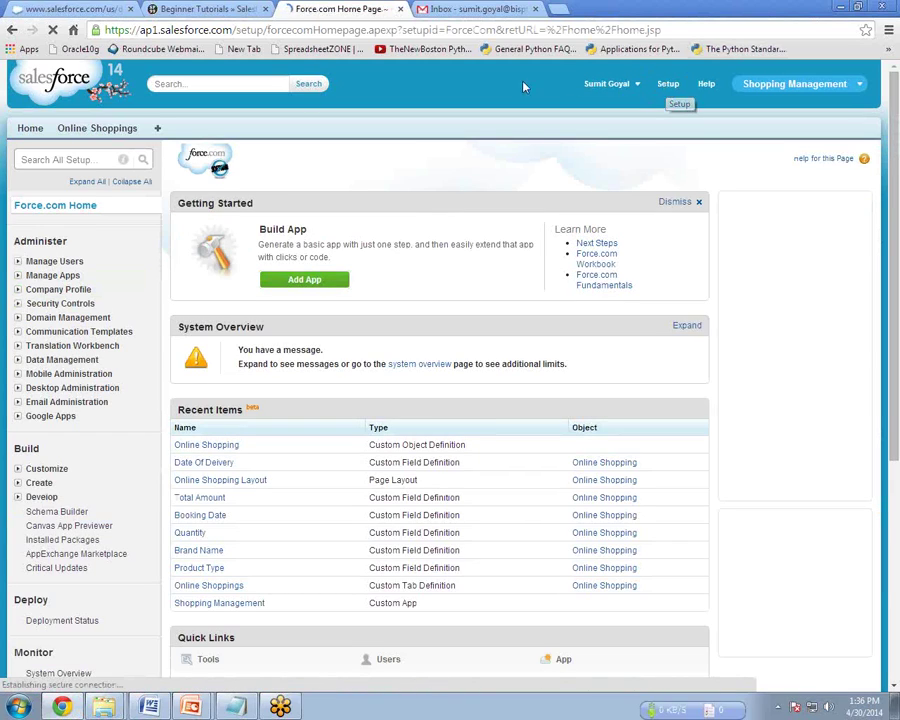
left_click(18, 469)
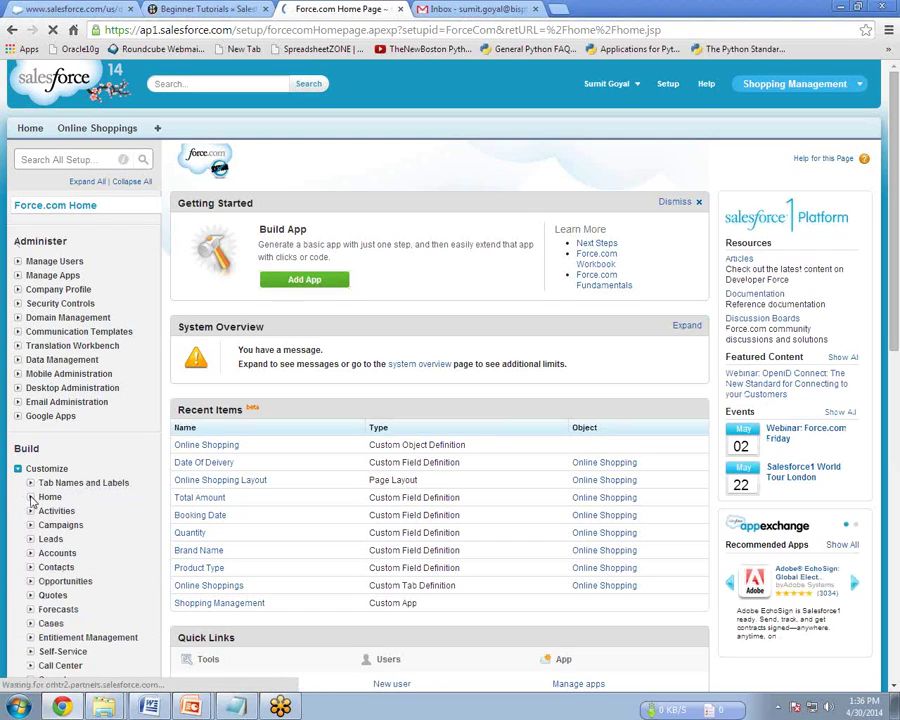
left_click(30, 498)
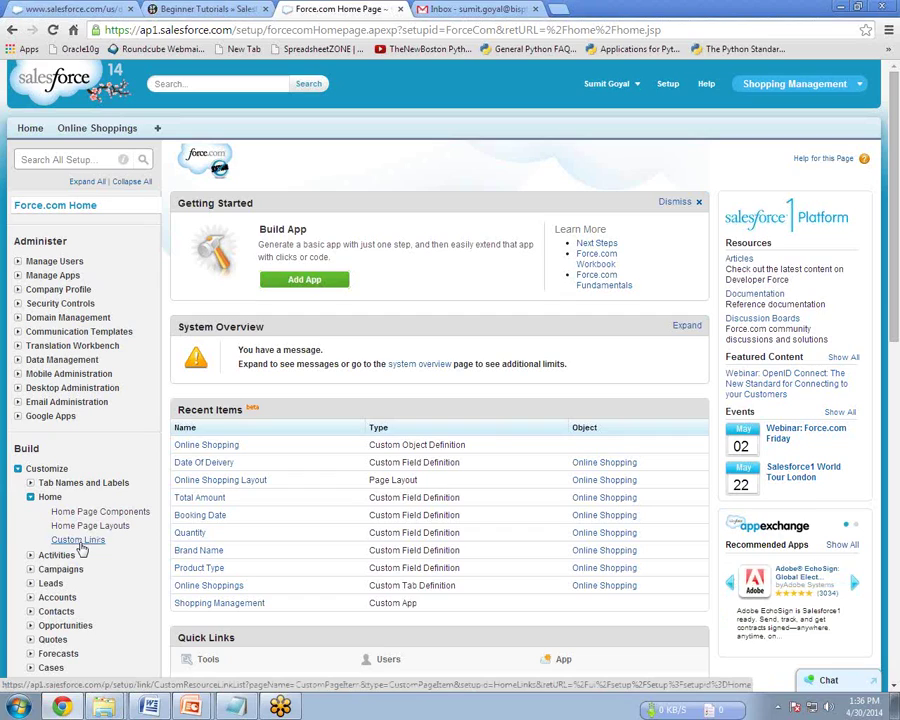
left_click(80, 541)
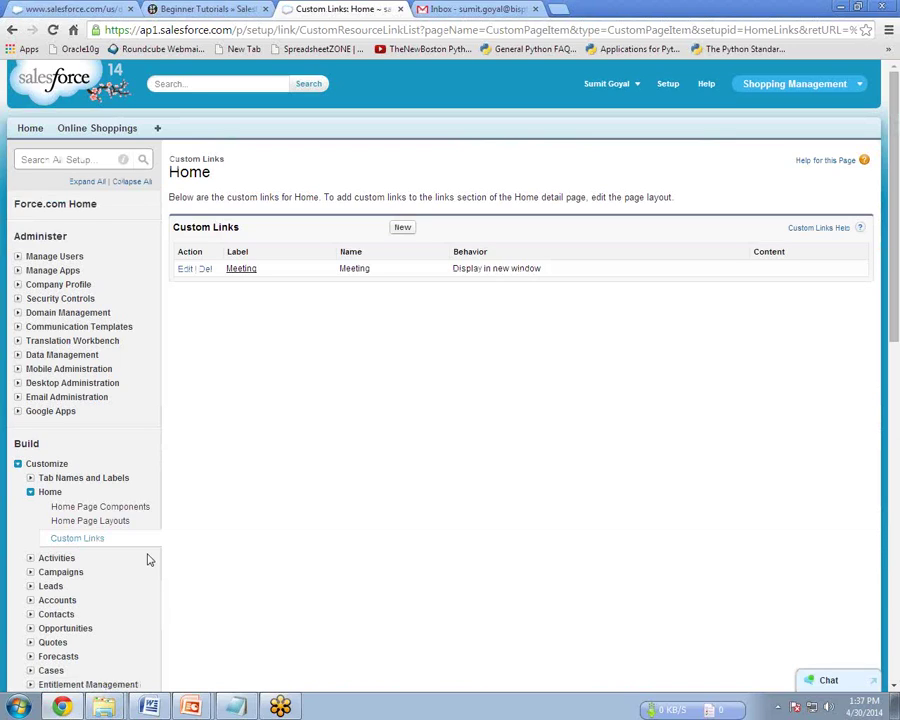
Step: Start a new Home custom link labelled 'Naukri', letting the Name auto-fill
left_click(402, 229)
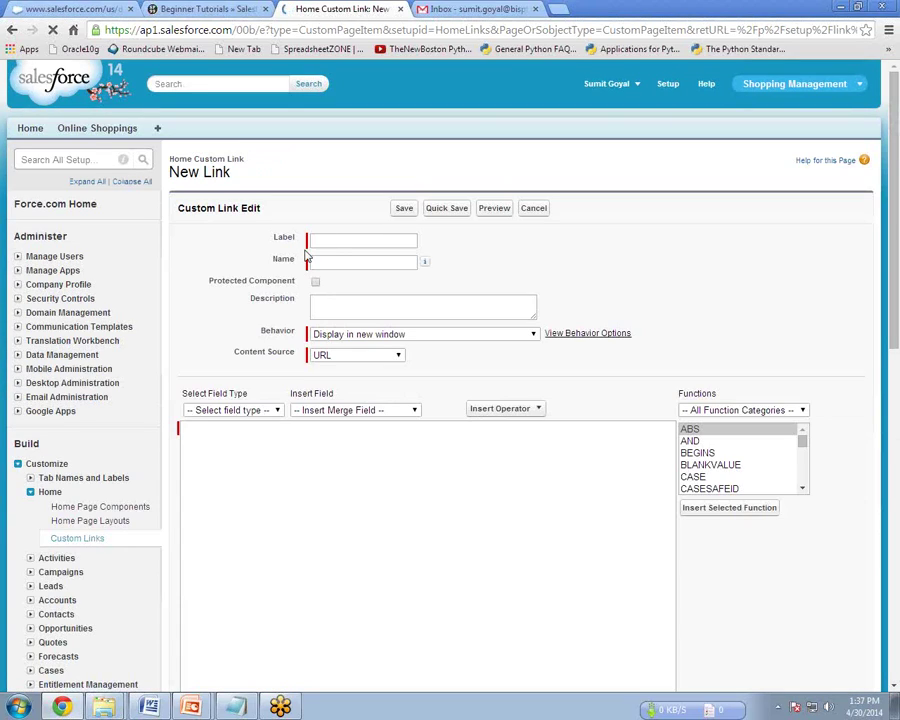
left_click(326, 241)
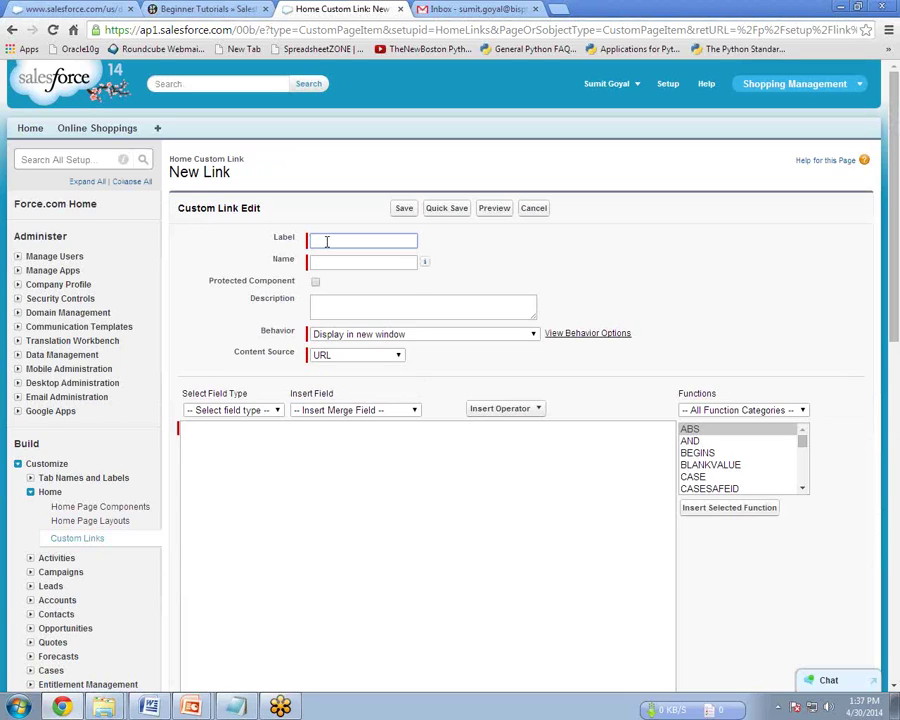
type("Naukri")
left_click(355, 263)
double_click(328, 240)
left_click(250, 456)
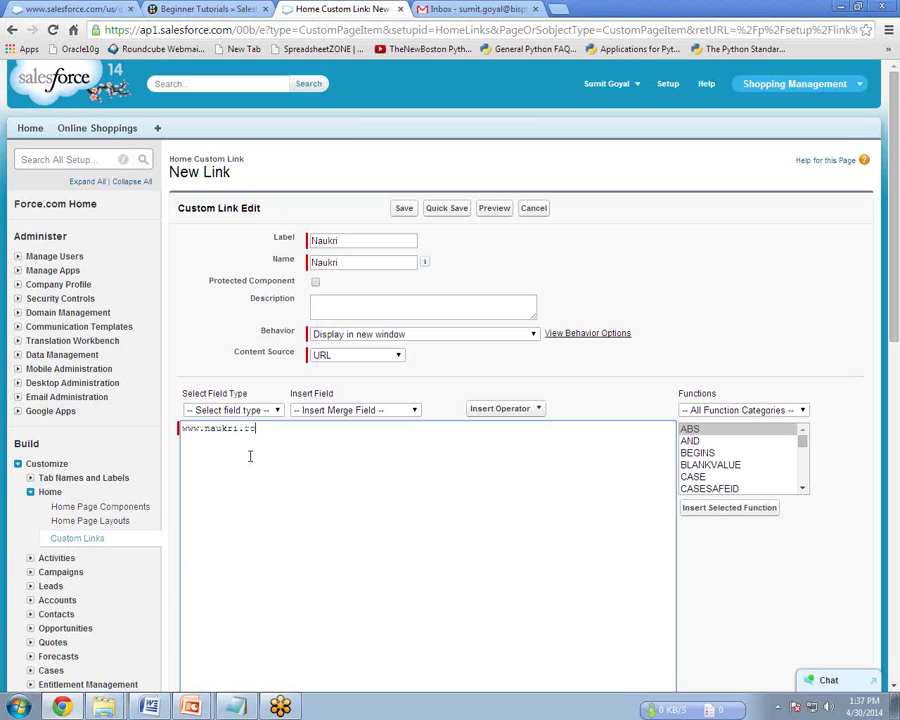
scroll(683, 472, "down", 3)
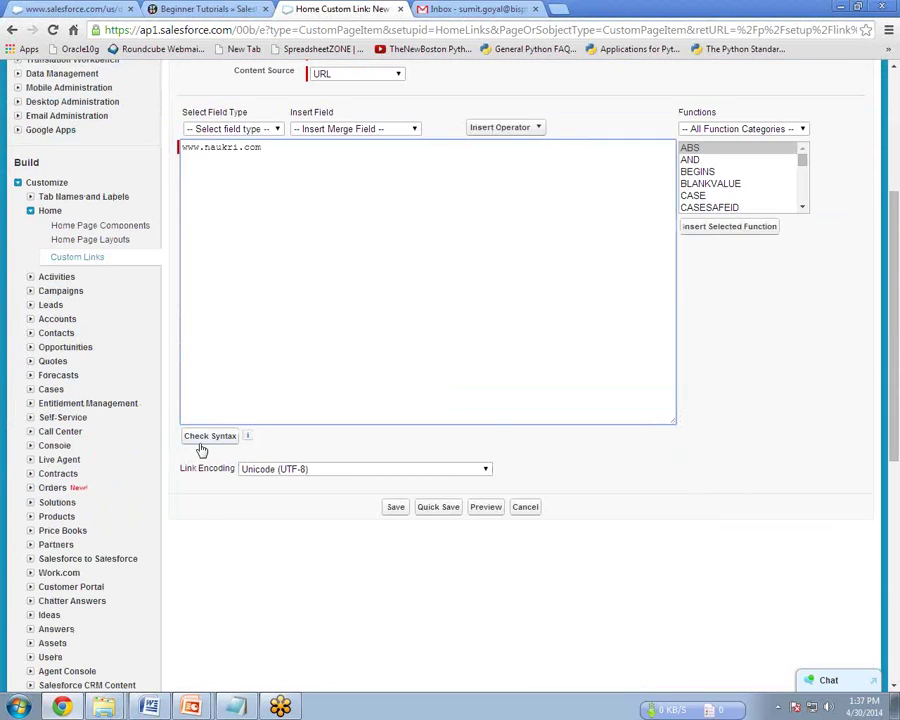
left_click(228, 438)
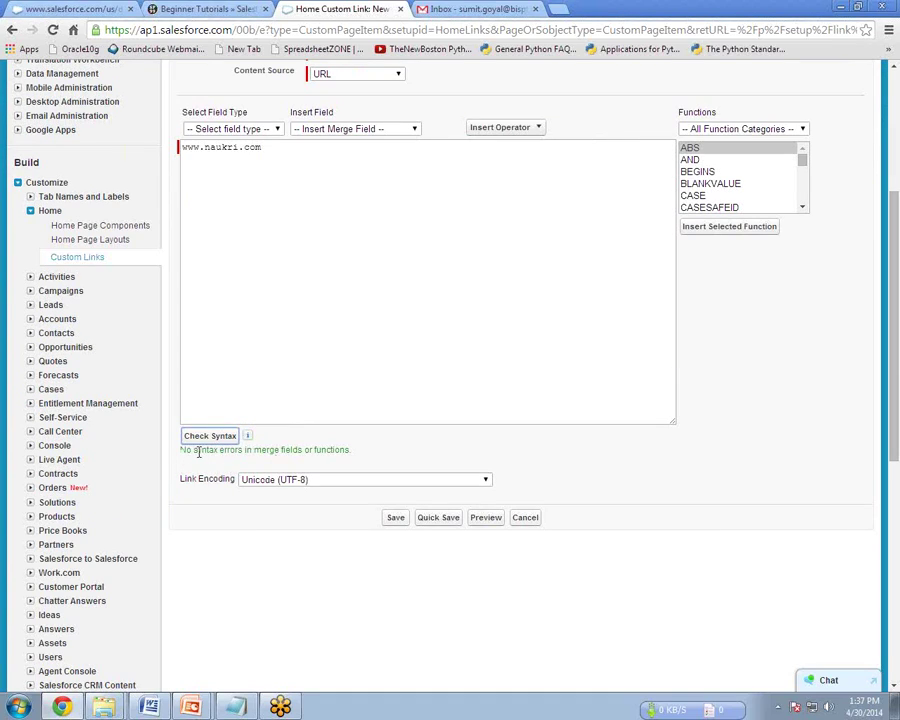
left_click(396, 517)
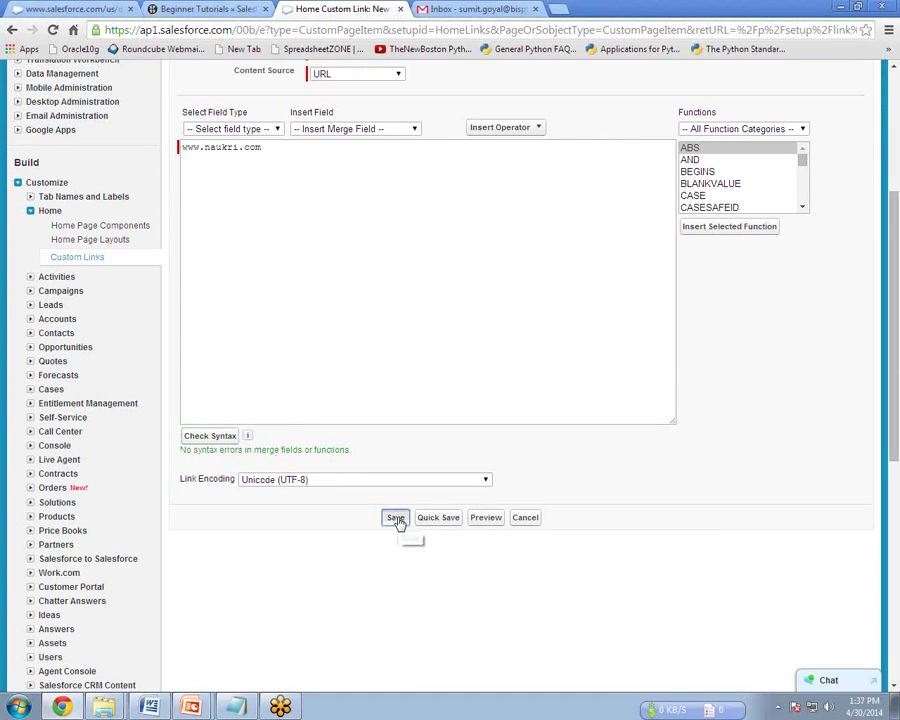
Step: Confirm the alert to finish saving Naukri, then go to Home Page Components
left_click(533, 141)
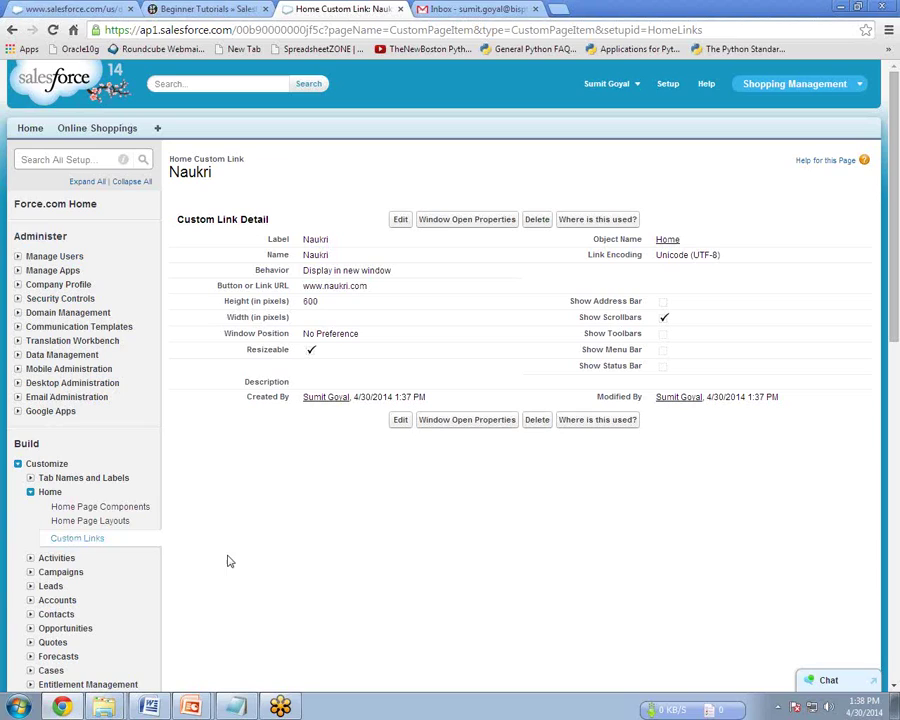
left_click(80, 510)
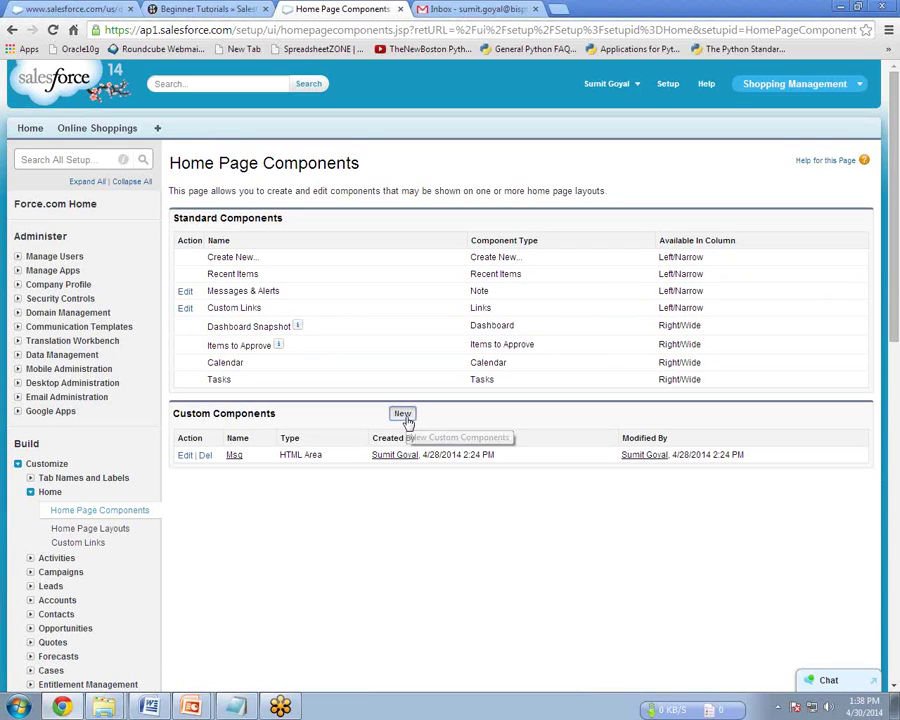
Step: Start a new custom component named 'Job' with type Links
left_click(405, 418)
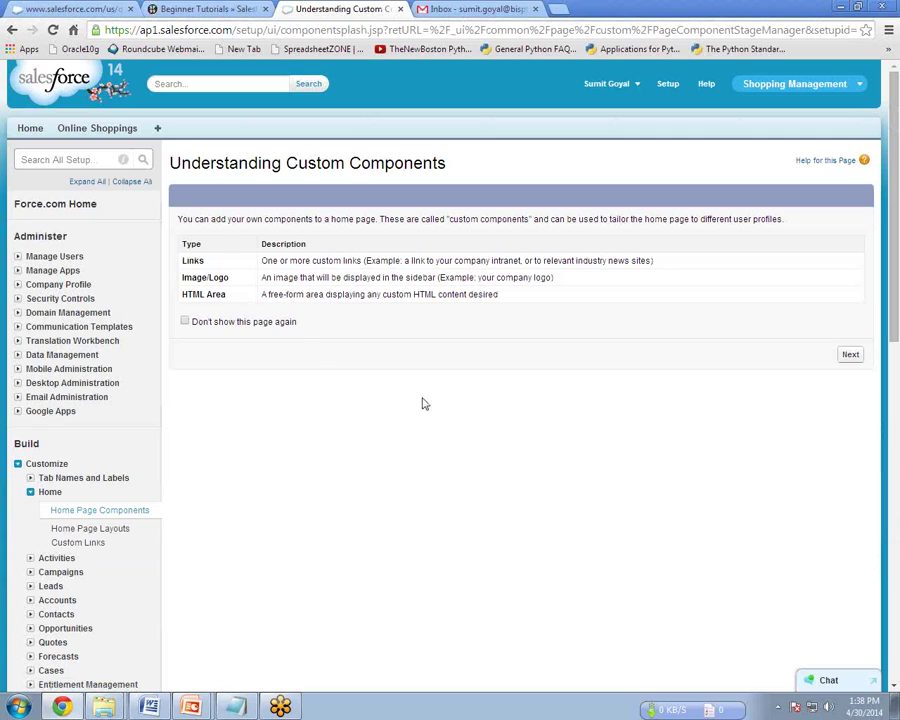
left_click(854, 358)
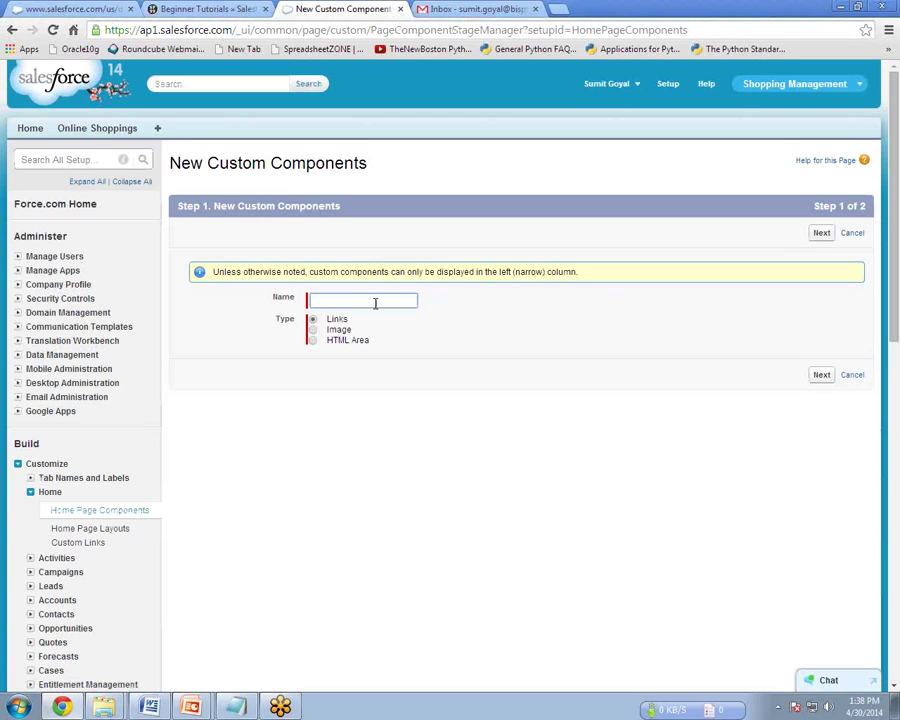
left_click(345, 302)
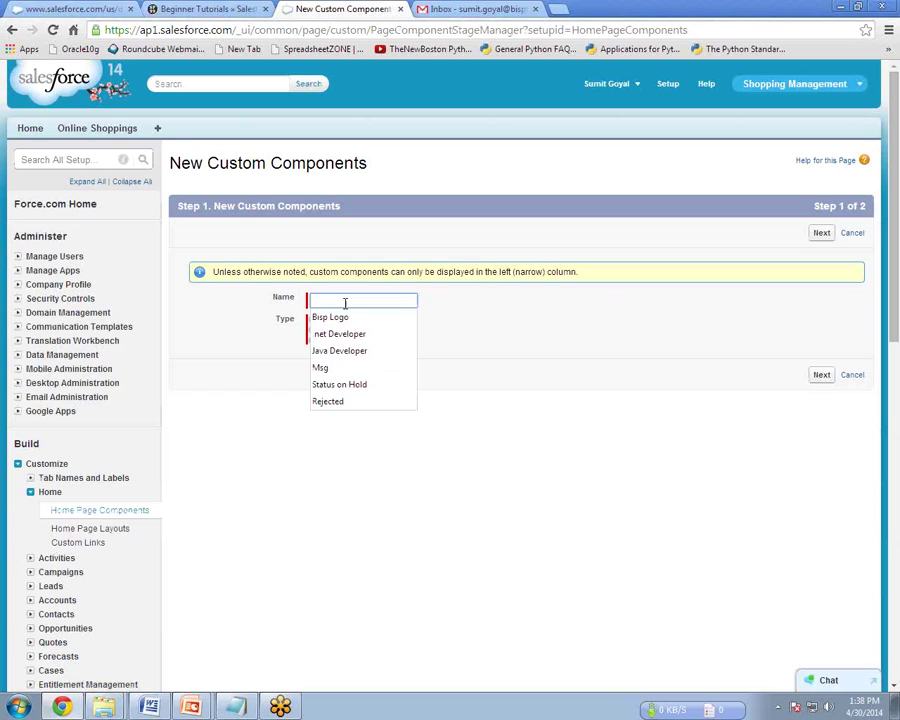
type("Job")
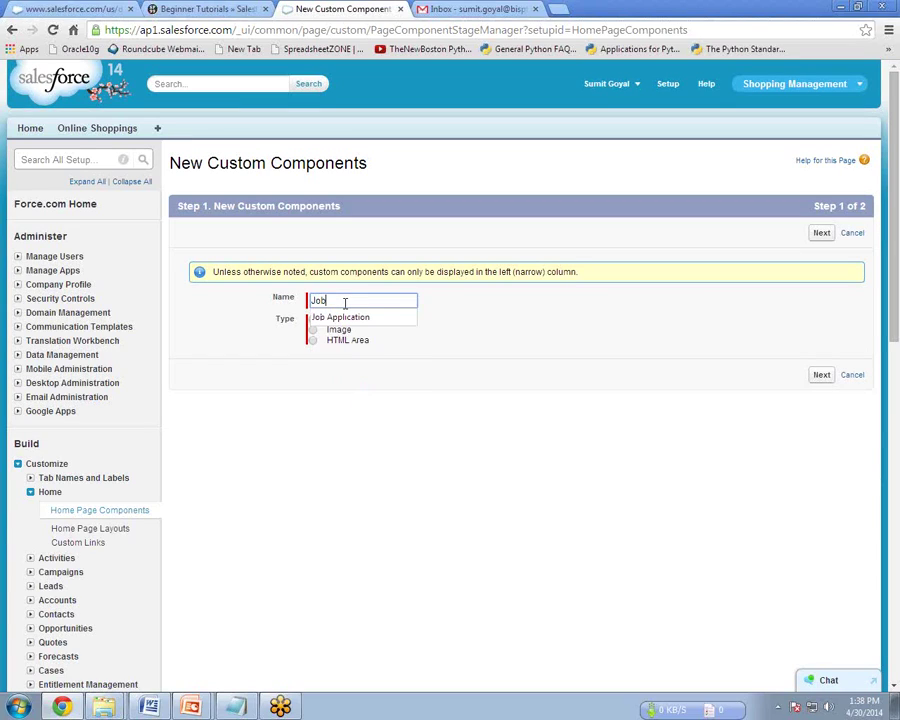
left_click(321, 490)
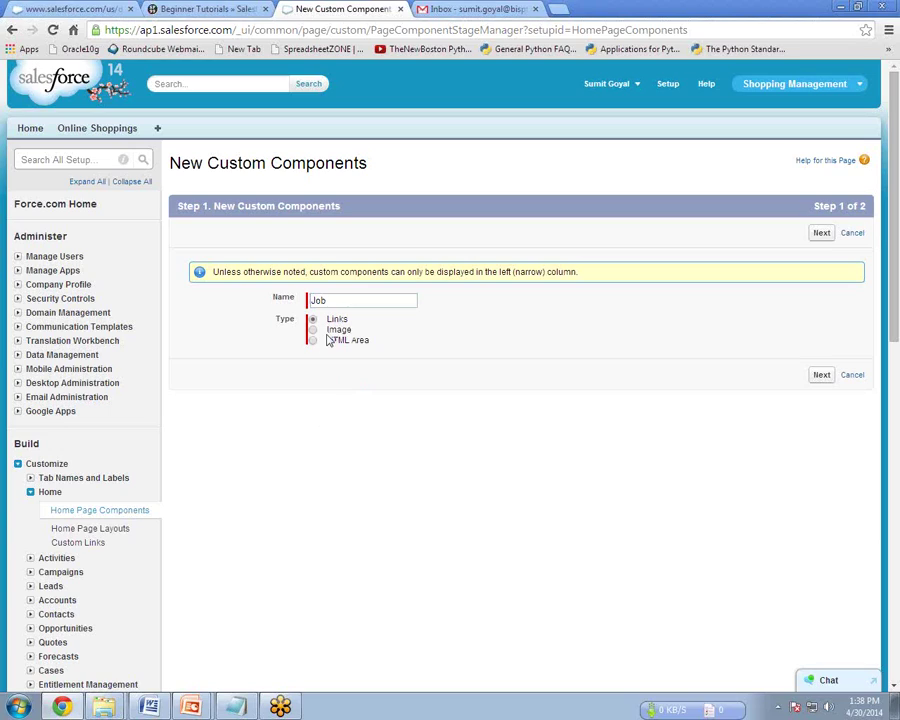
left_click_drag(325, 326, 350, 319)
left_click(347, 448)
left_click(821, 376)
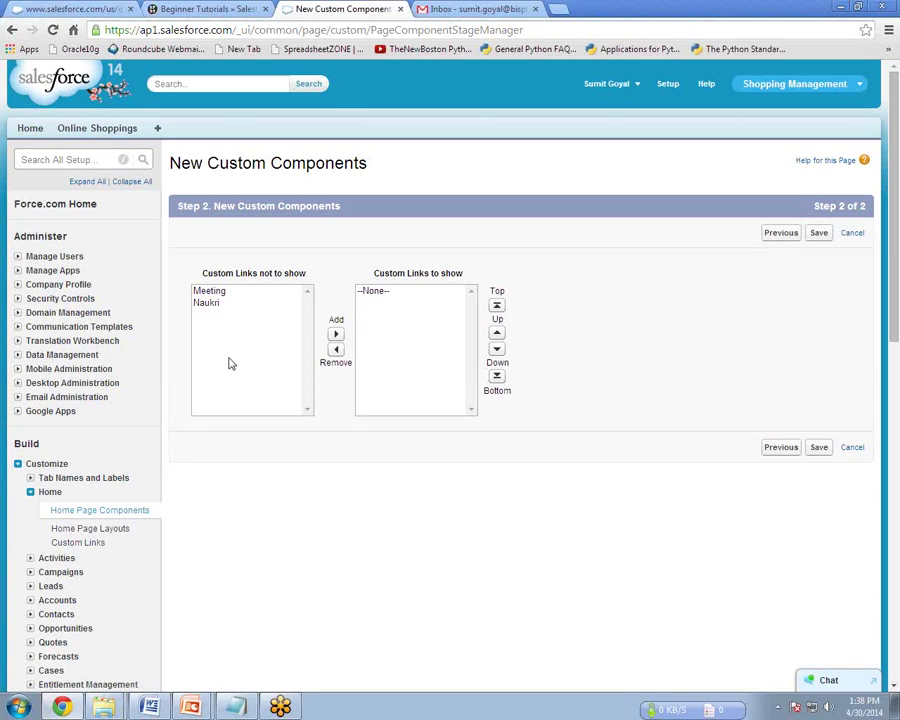
Step: Add Naukri to the Job component's custom links to show, and save it
left_click(211, 303)
left_click(336, 334)
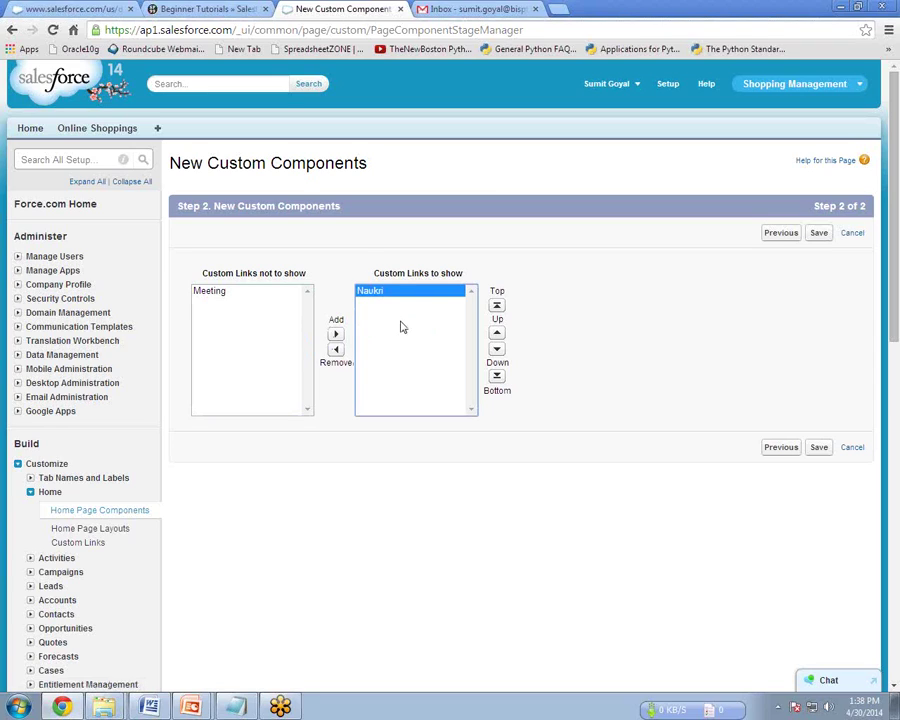
left_click(818, 448)
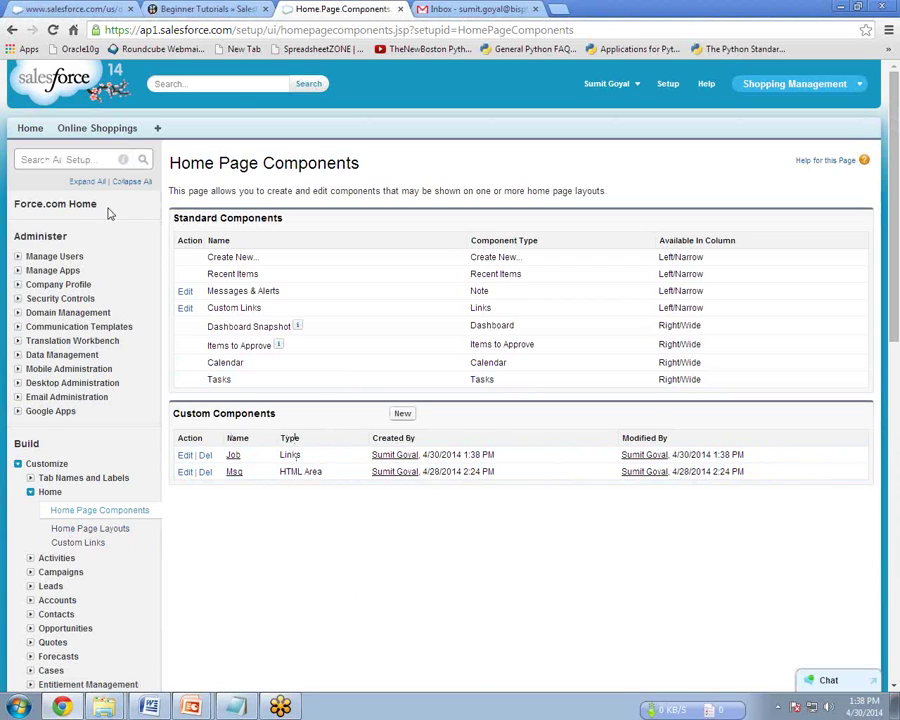
Step: Add Job to the DE Default home layout, move it to the top of the narrow column, and save
left_click(98, 533)
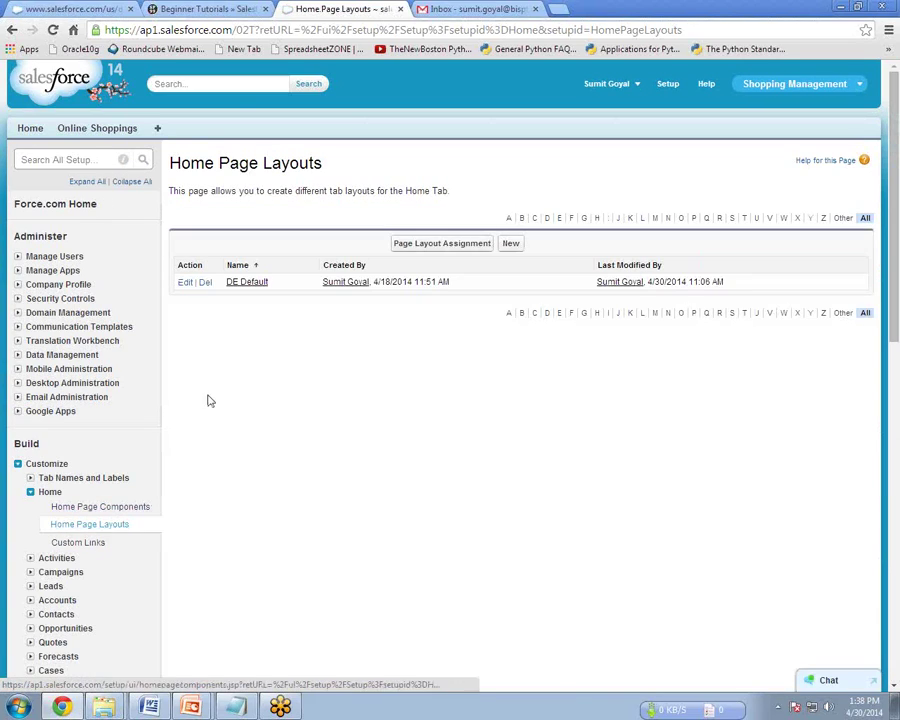
left_click(184, 284)
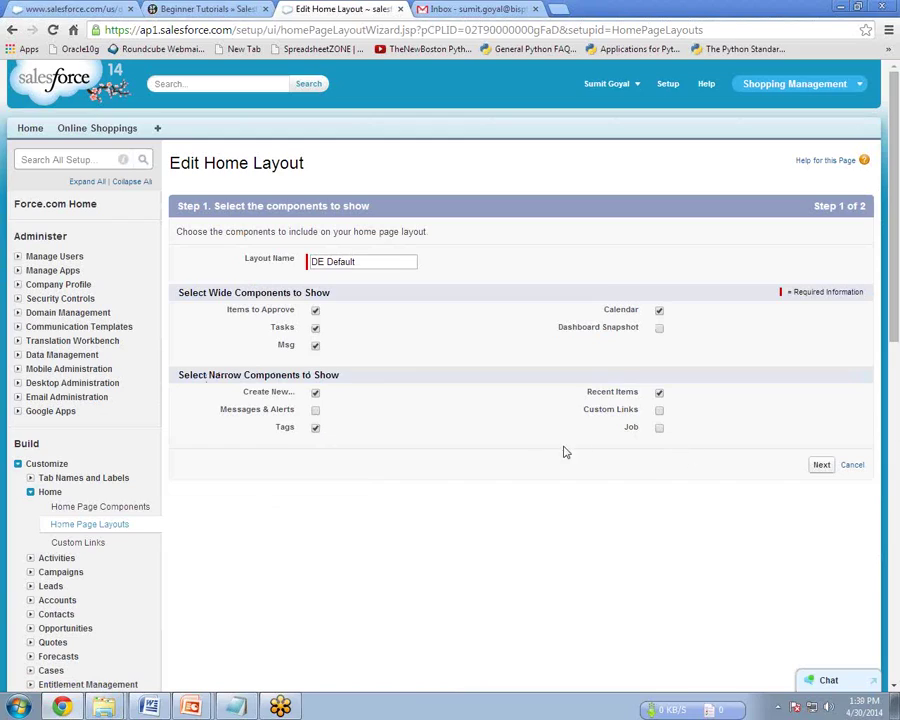
left_click(659, 428)
left_click(824, 467)
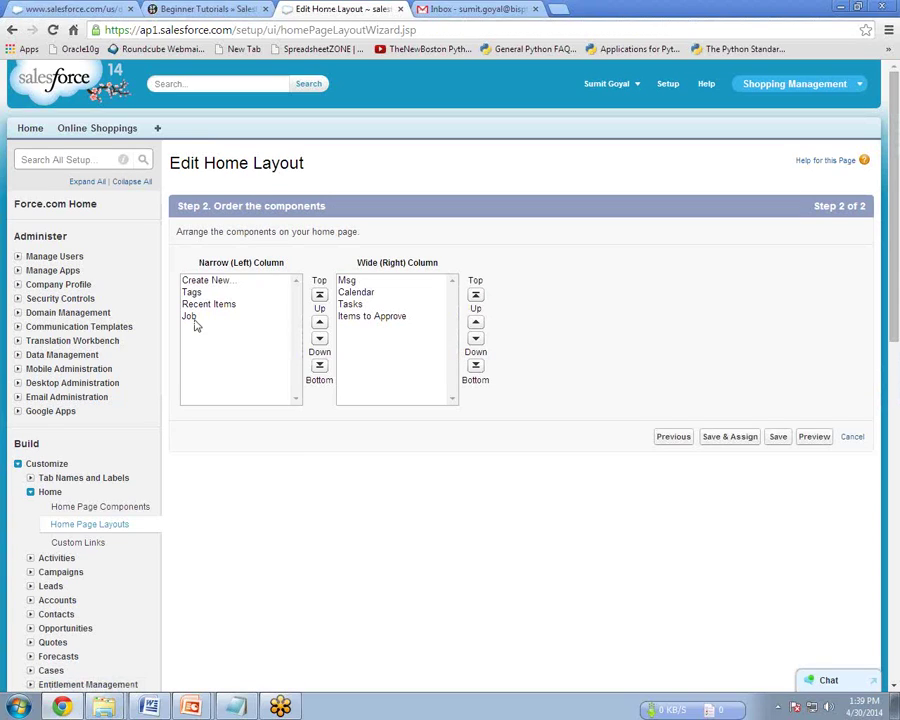
left_click(189, 316)
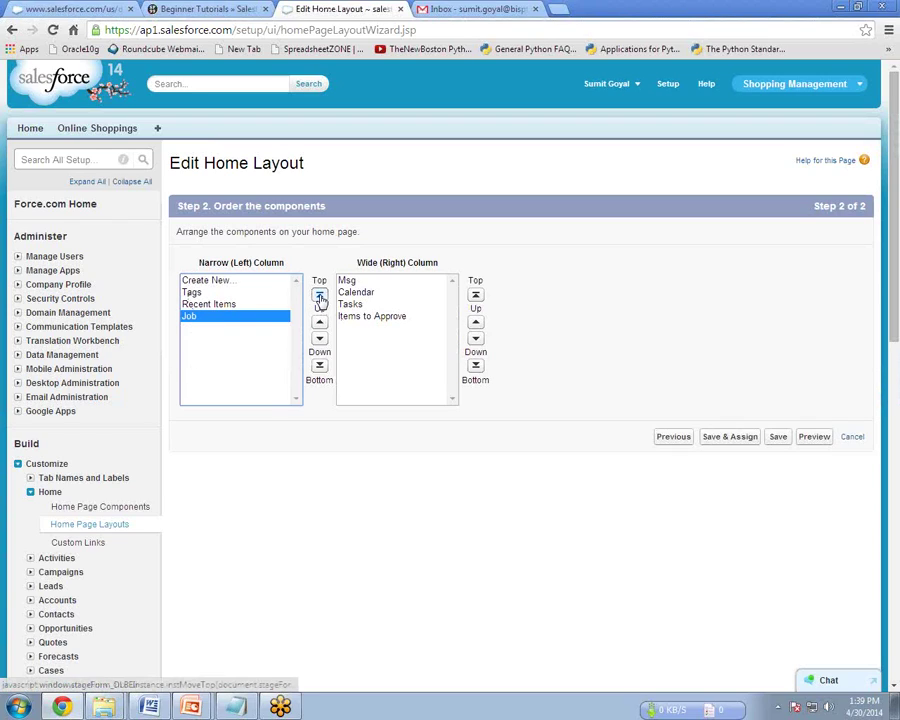
left_click(320, 297)
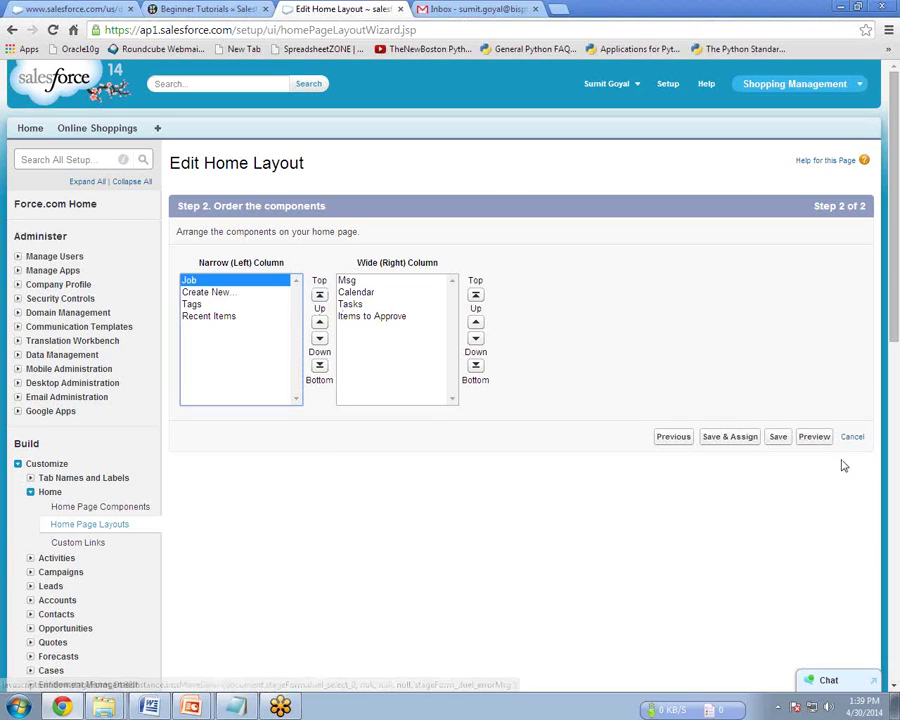
left_click(778, 437)
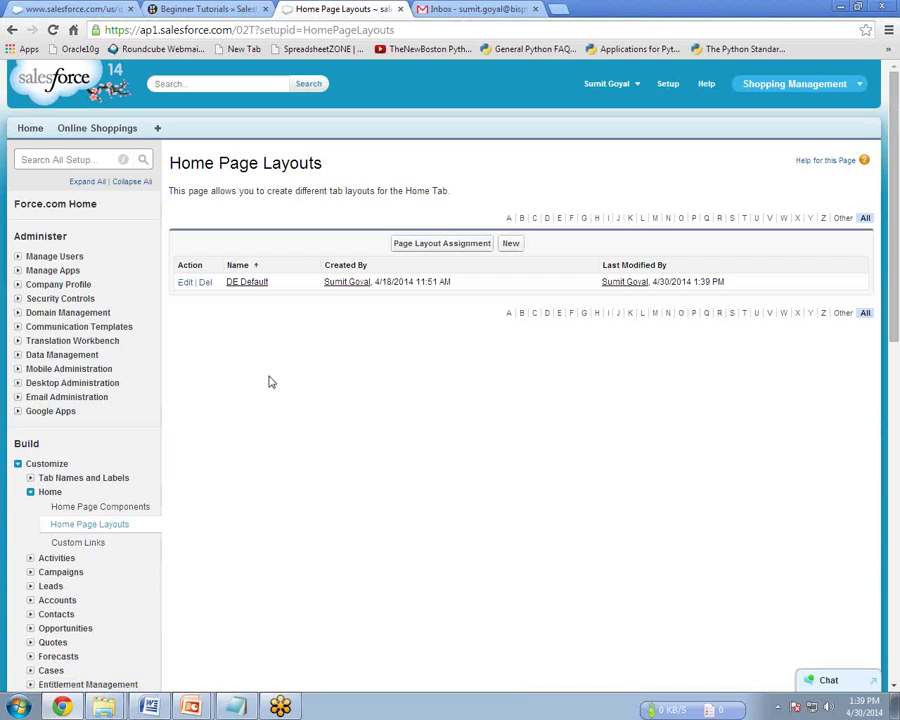
Step: On the Home tab, open the Naukri link from the Job sidebar component in a new window
left_click(30, 128)
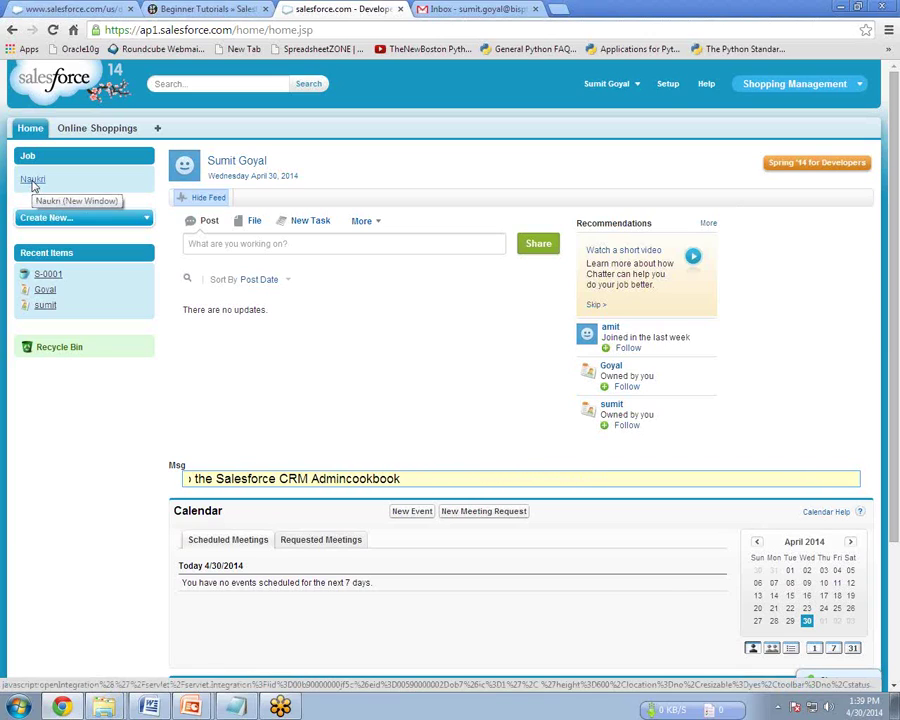
left_click(33, 184)
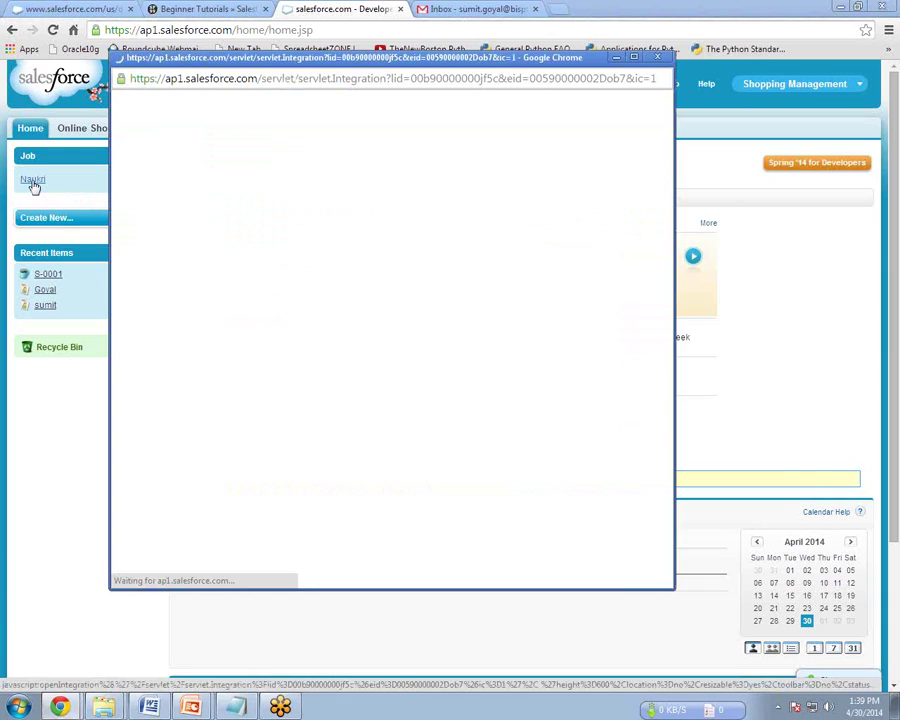